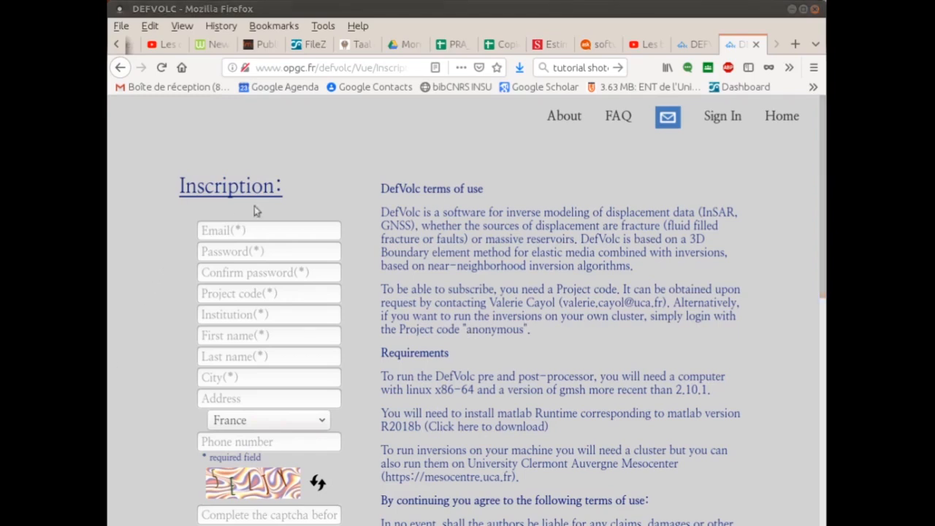
Enter the account e-mail address, a password, and its confirmation in the sign-up form
click(245, 233)
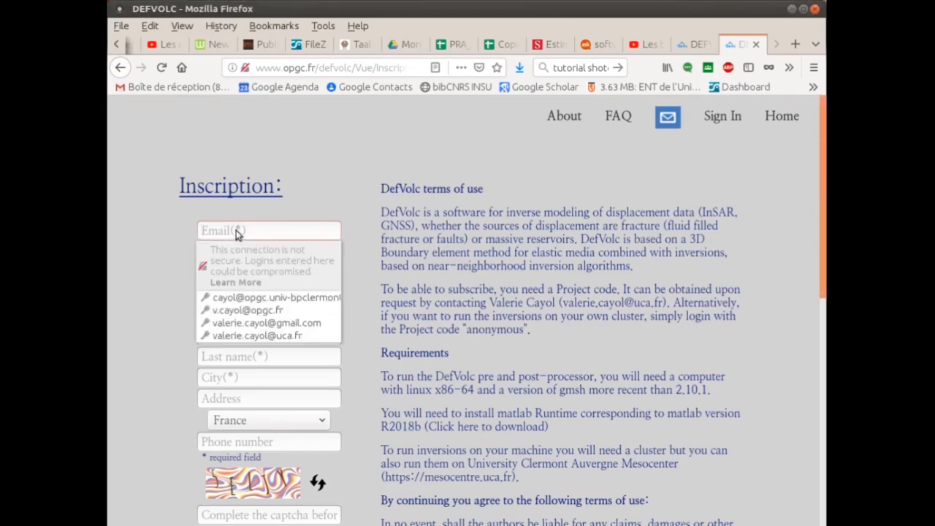
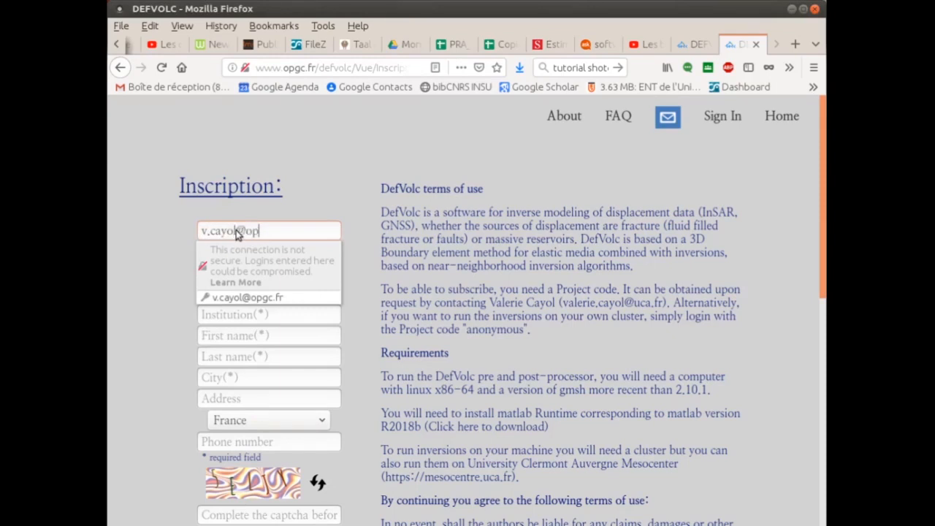
click(294, 232)
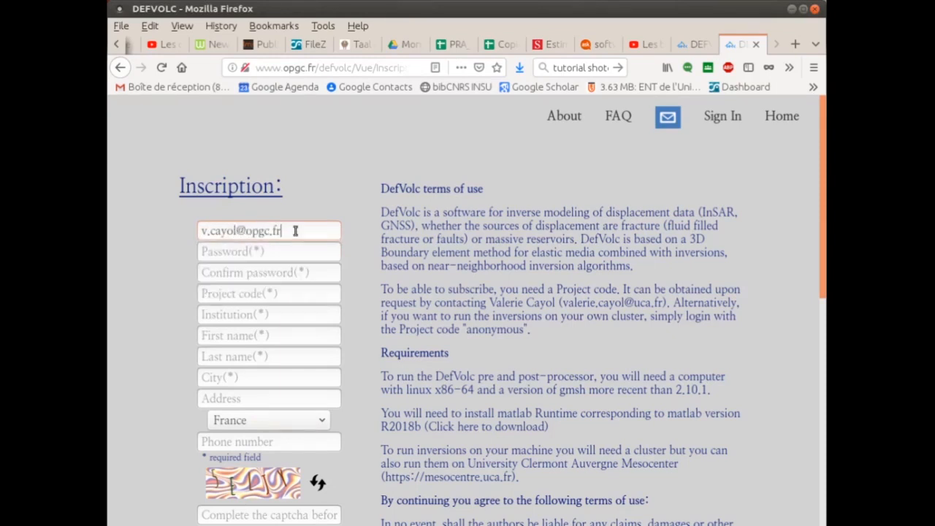
click(250, 252)
text(abc)
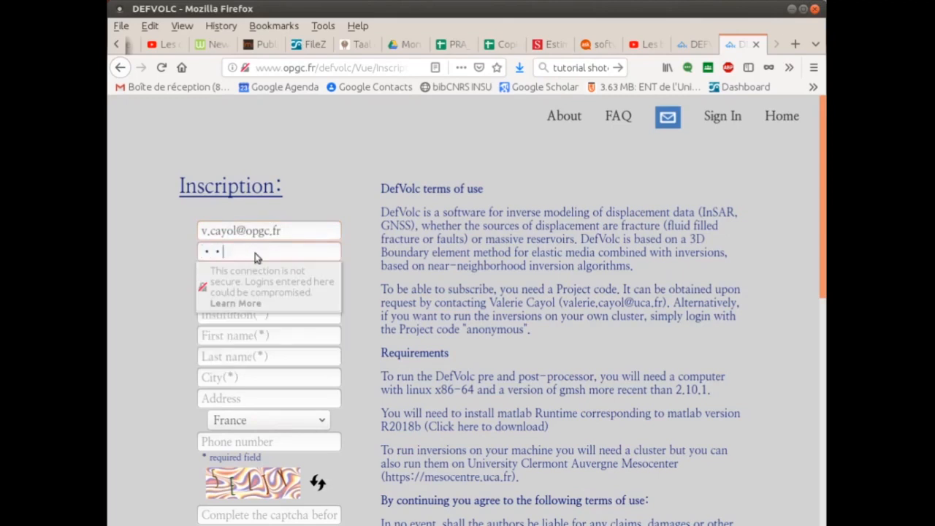
text(******)
click(353, 279)
click(329, 275)
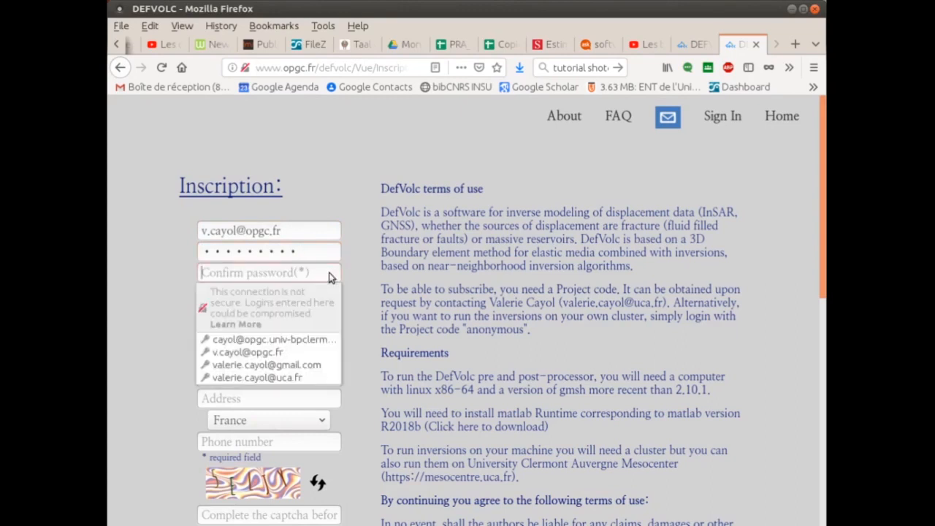
text(********)
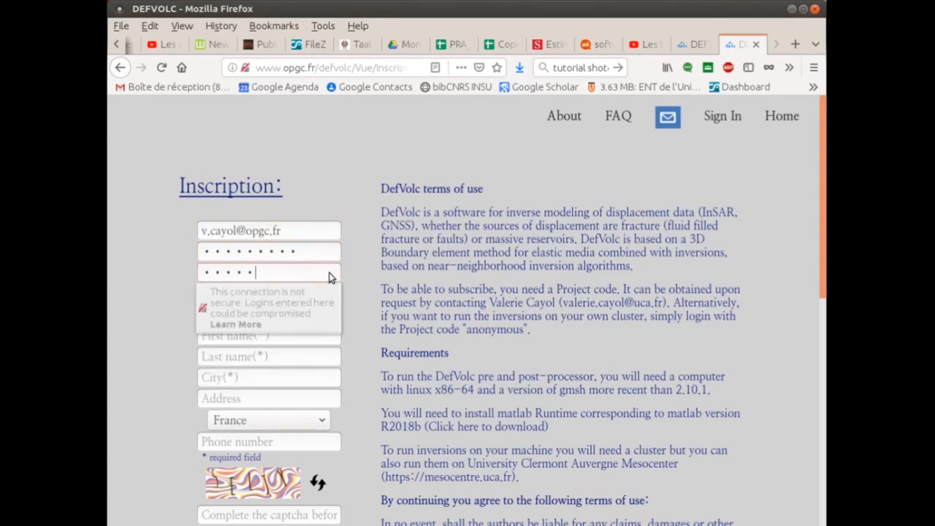
Fill in the project code and choose LMV as the institution
click(353, 290)
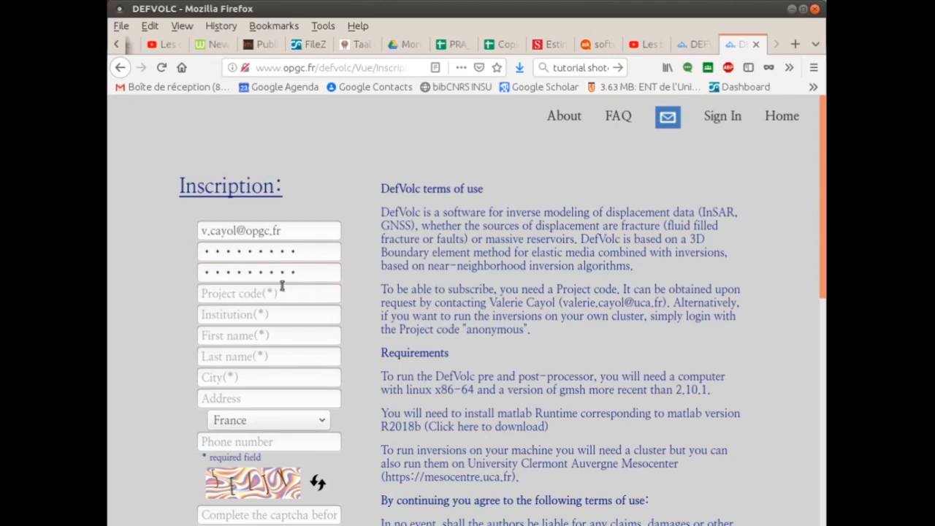
click(264, 297)
text(****)
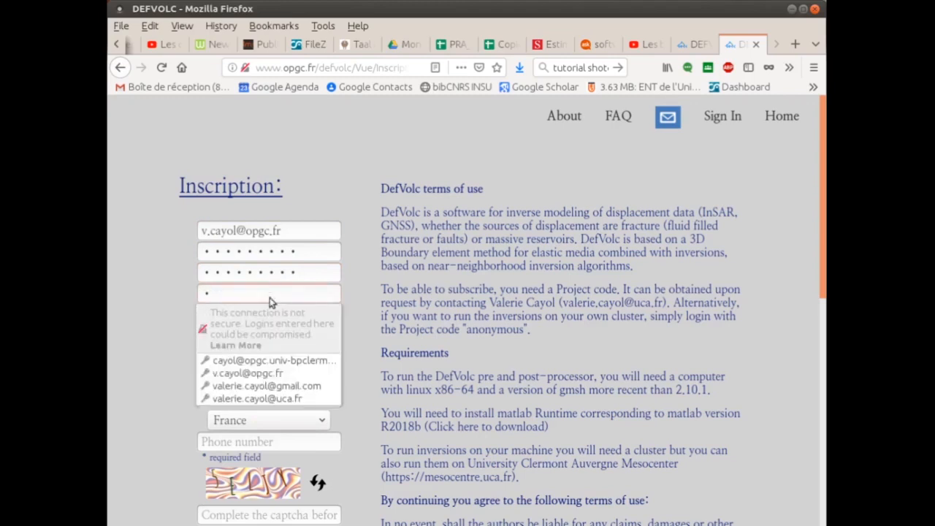
text(********)
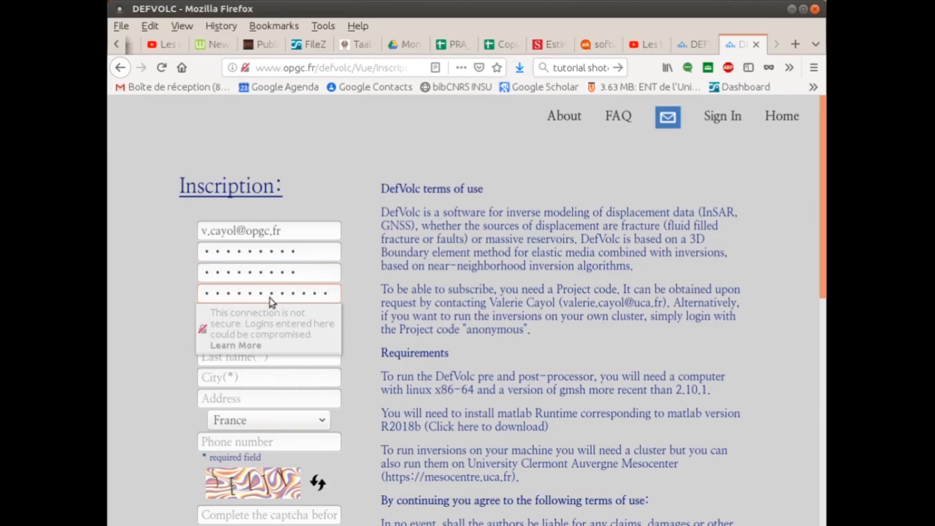
click(355, 303)
click(276, 314)
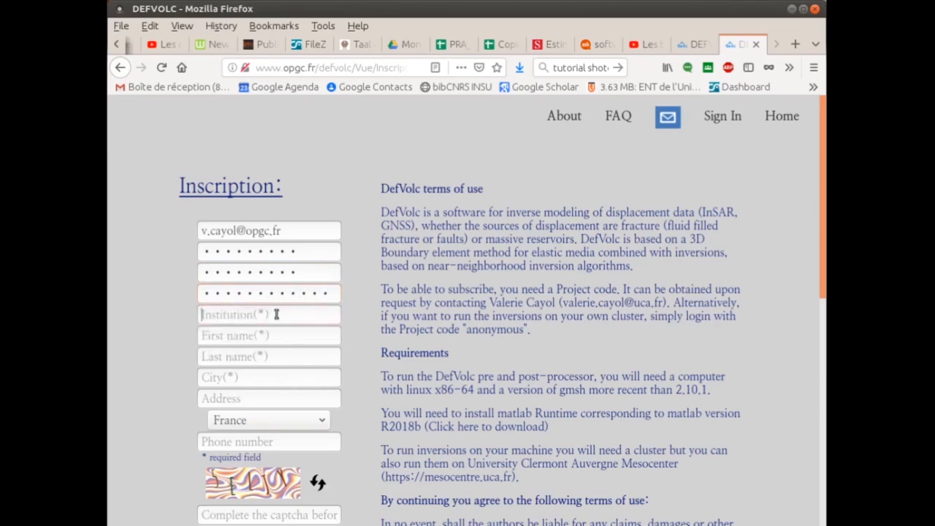
text(LMV)
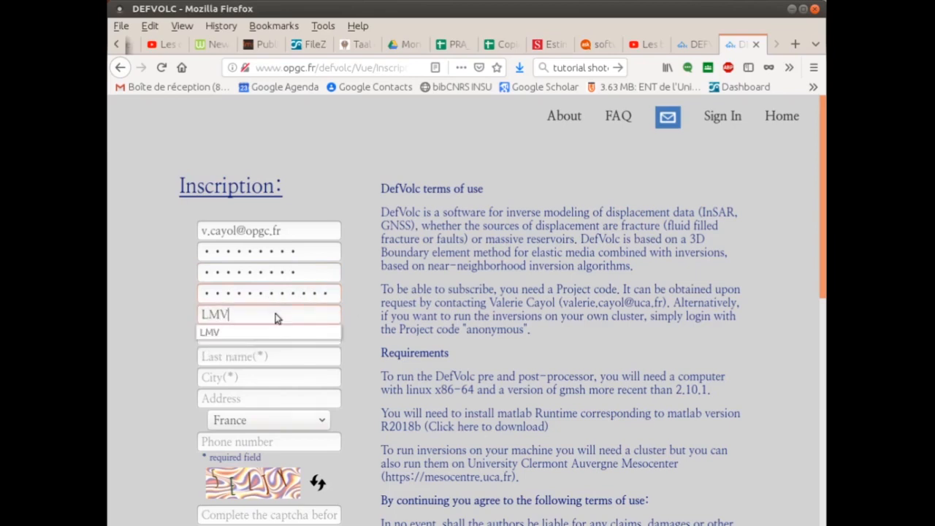
click(254, 334)
Fill in the first and last name, city Clermont-Ferrand, and the captcha code
click(246, 336)
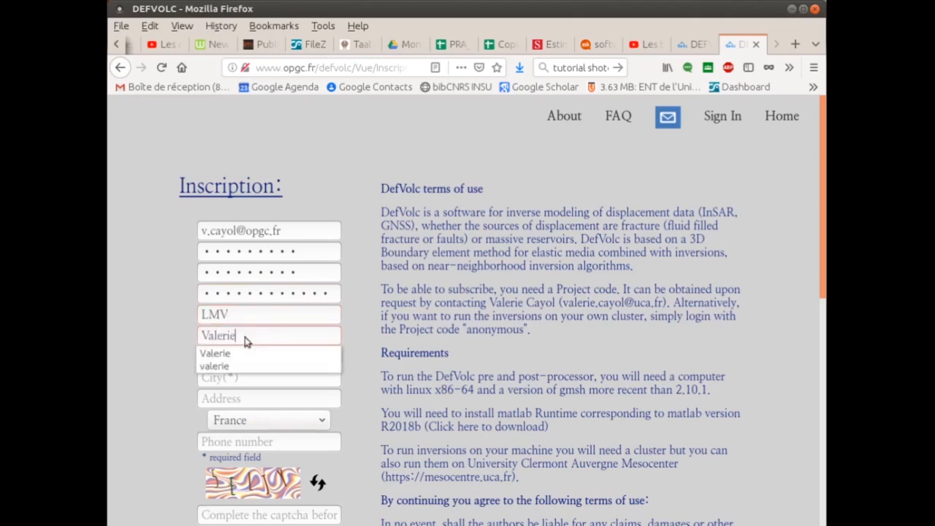
click(230, 356)
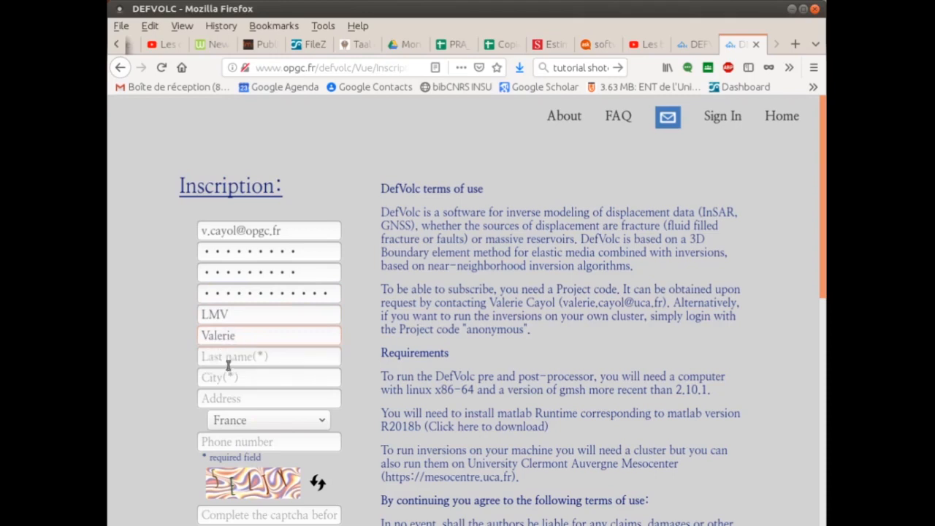
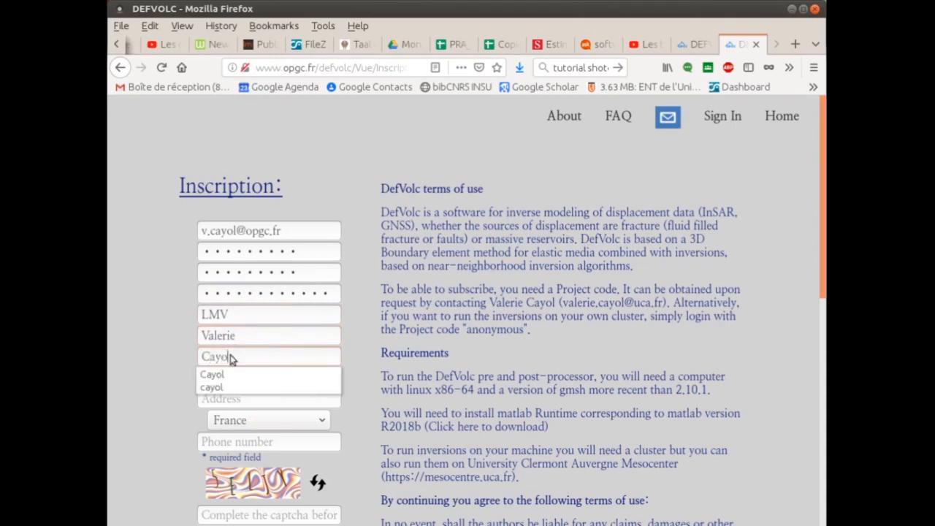
click(236, 374)
click(238, 378)
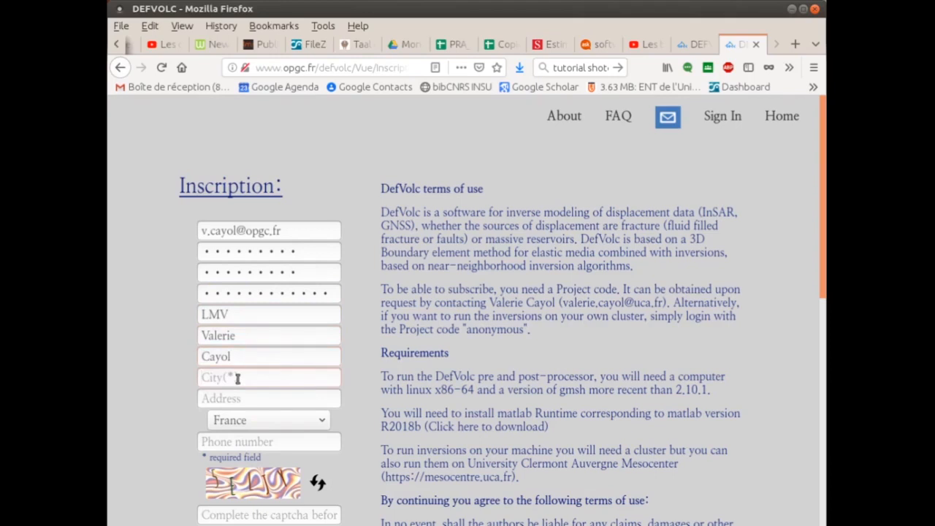
text(Clerm)
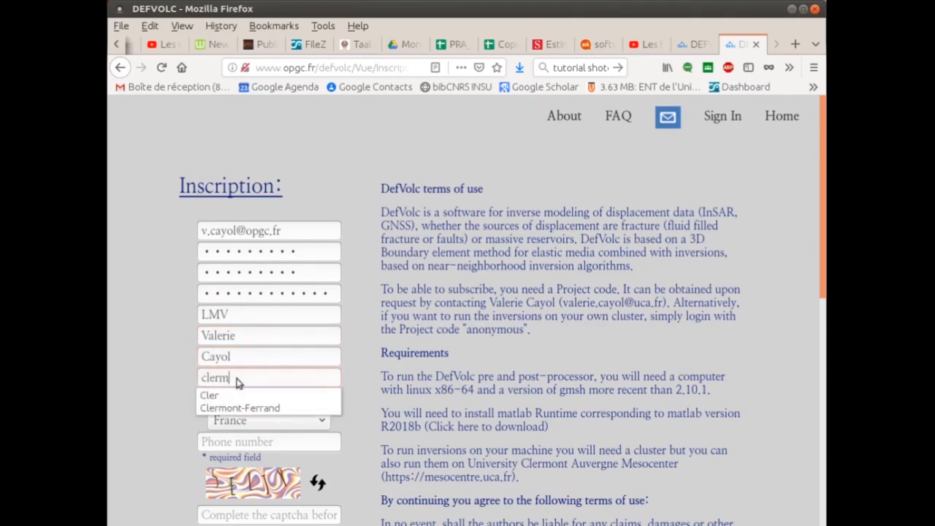
text(ont-)
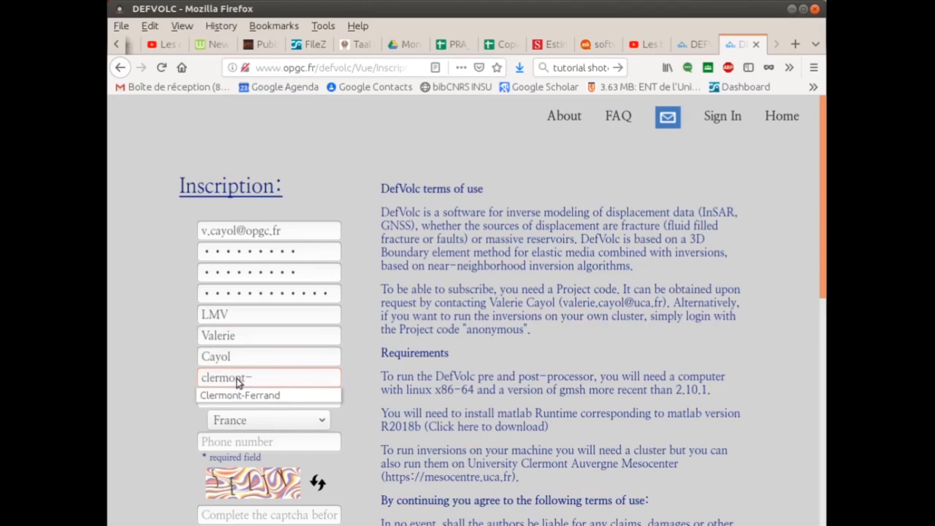
click(238, 394)
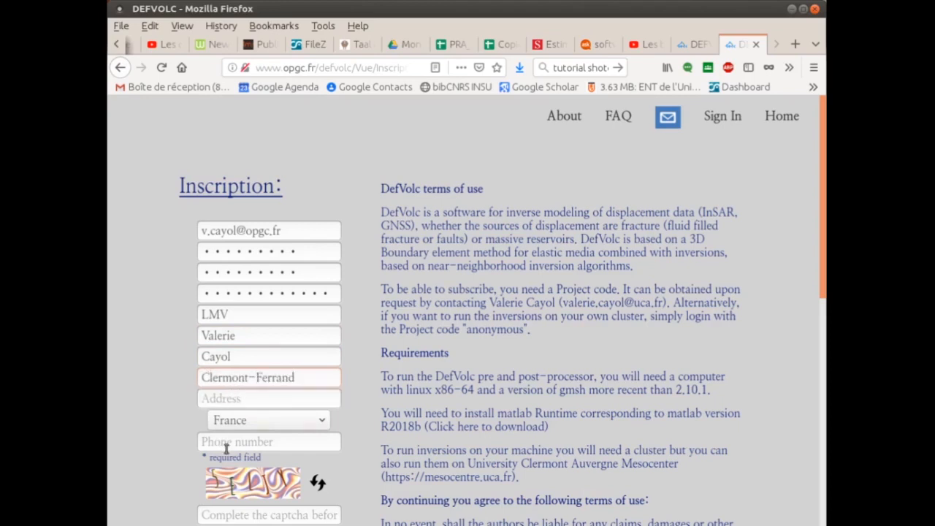
click(216, 514)
text(5ELJY)
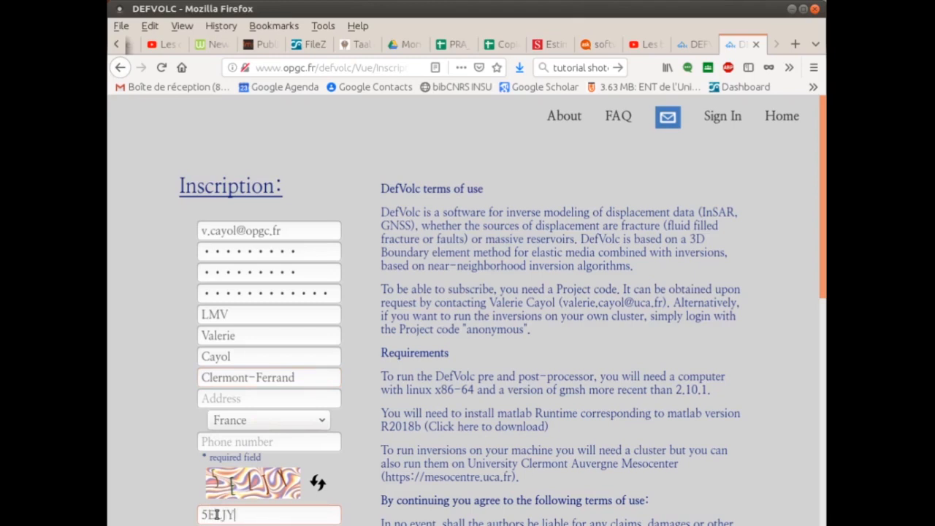
Tick the DEFVOLC update-emails box, read through and accept the terms of use, then submit
scroll(328, 433, down, 3)
click(329, 433)
scroll(326, 428, down, 2)
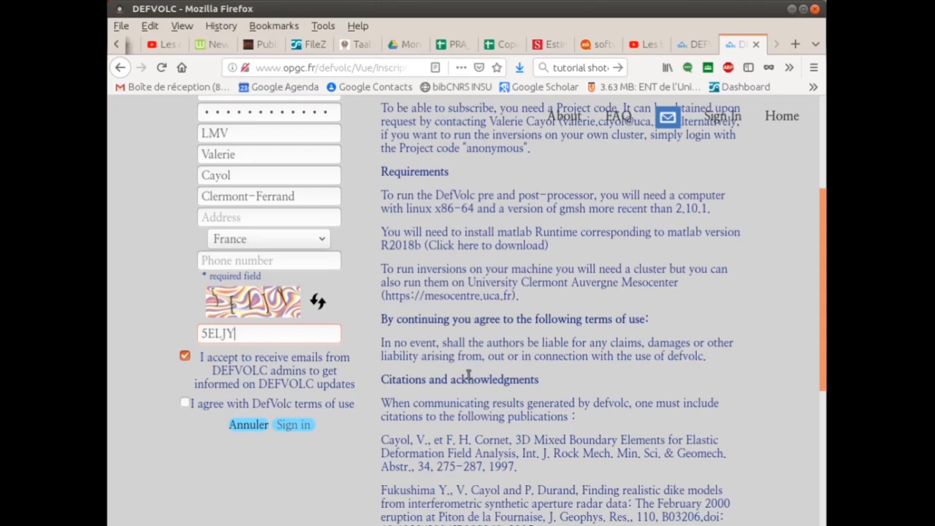
scroll(460, 350, down, 2)
scroll(438, 328, down, 1)
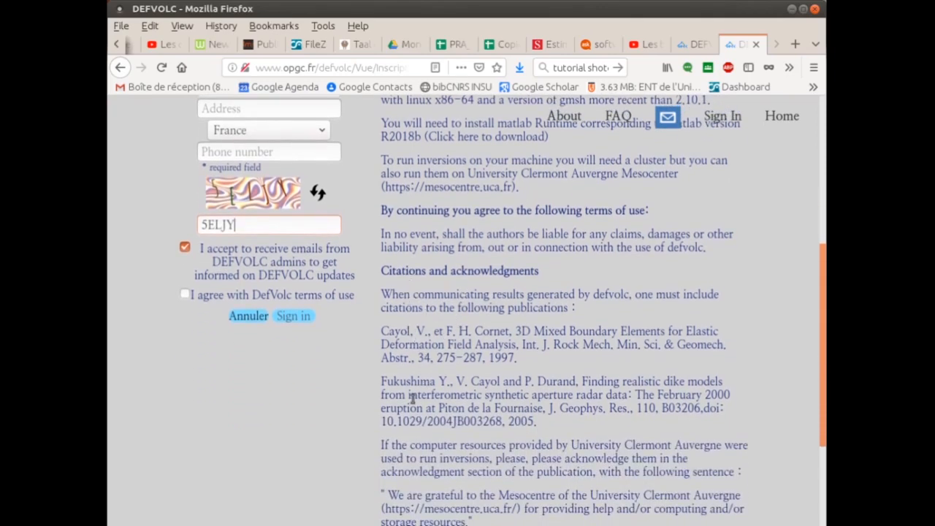
scroll(439, 365, down, 2)
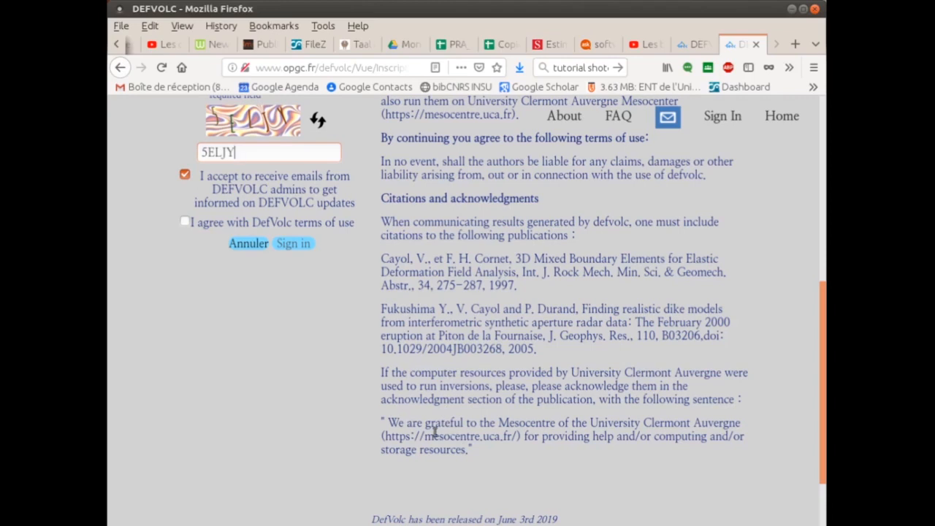
scroll(408, 448, up, 2)
click(185, 295)
click(290, 316)
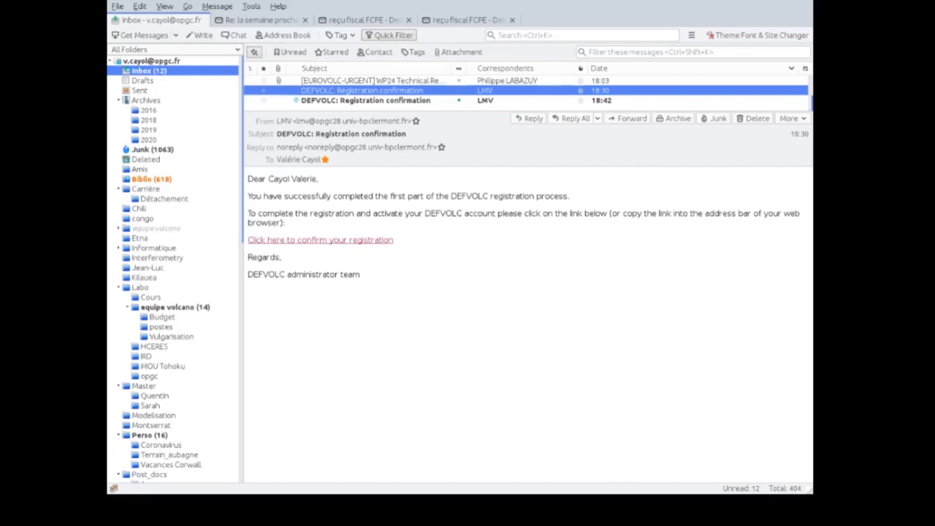
Open the latest 'DEFVOLC: Registration confirmation' e-mail and follow its confirmation link
click(414, 103)
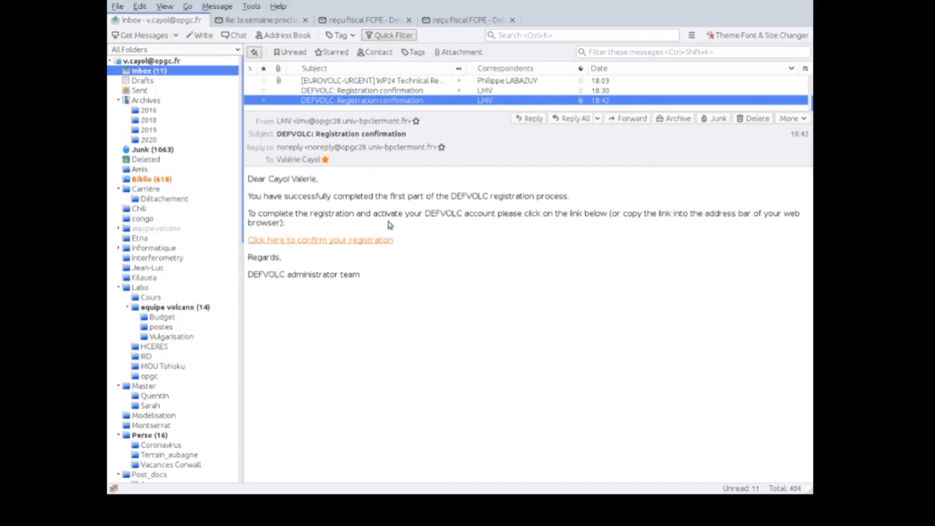
click(325, 242)
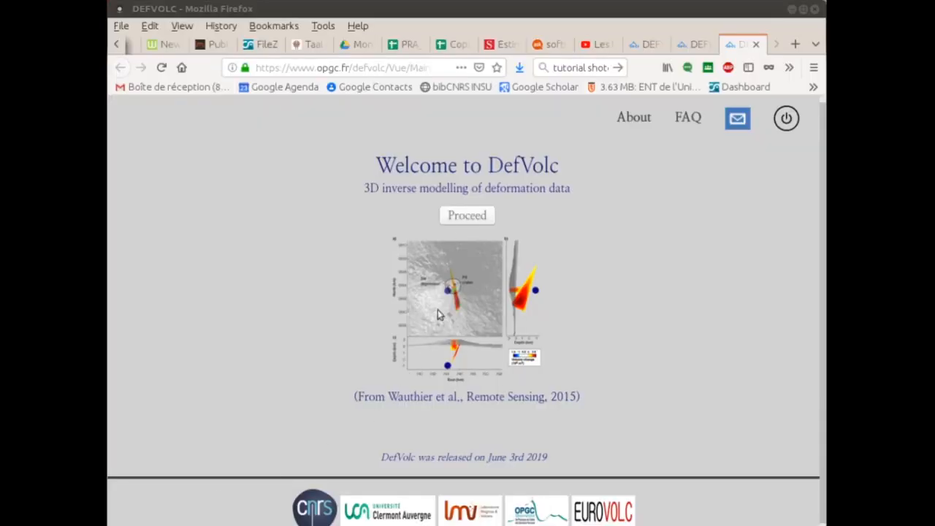
Proceed past the welcome page, cancelling the user's manual and pre-post-processor downloads
click(473, 217)
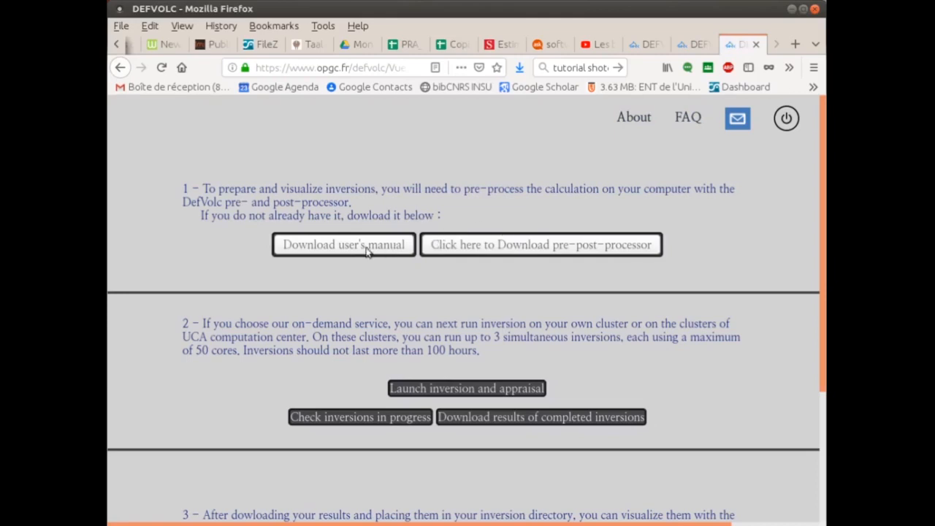
click(326, 249)
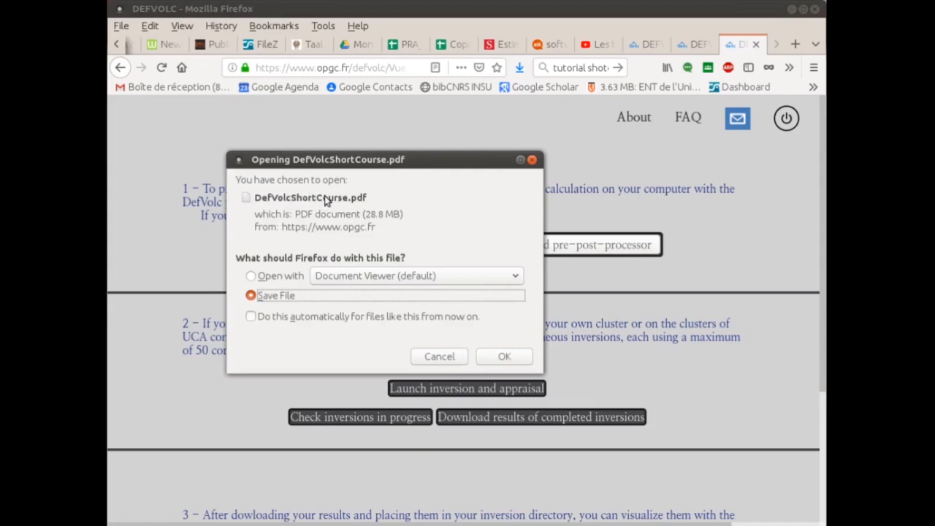
click(433, 356)
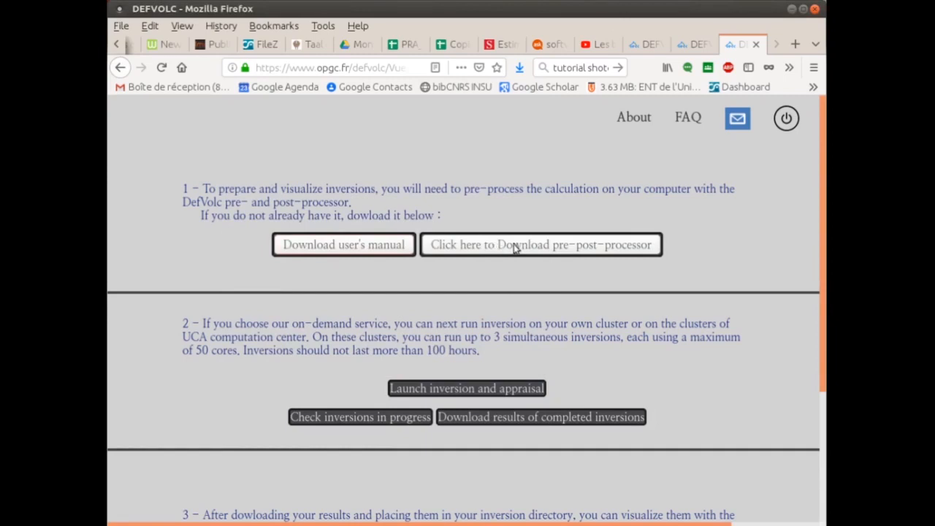
click(480, 243)
click(438, 357)
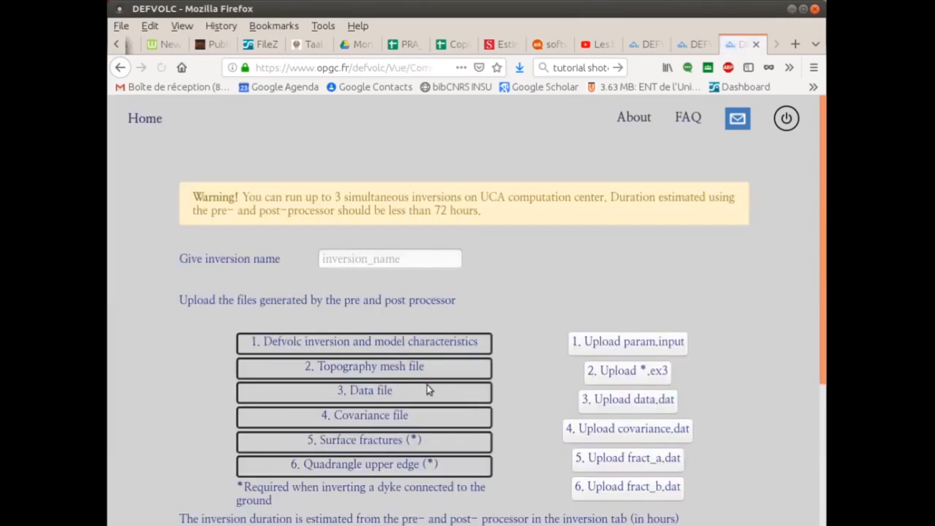
Enter 'test5' in the inversion name field
click(373, 259)
text(test)
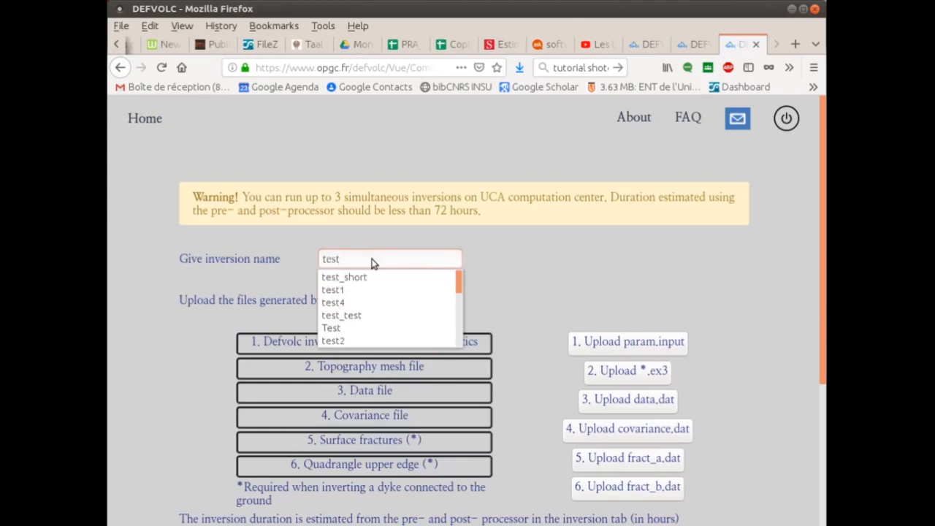
text(5)
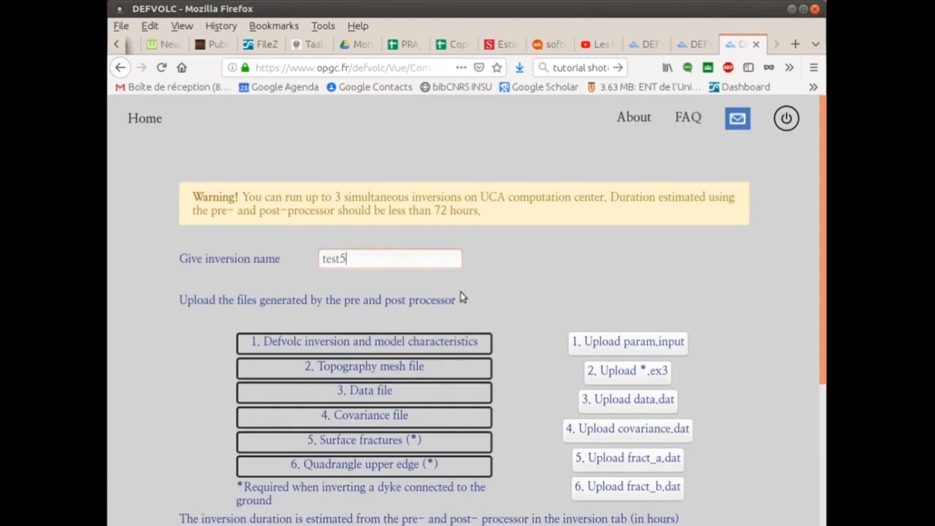
Upload param.input, topo_oct2010_3.ex3 and data.dat from the test2 folder into slots 1–3
click(604, 346)
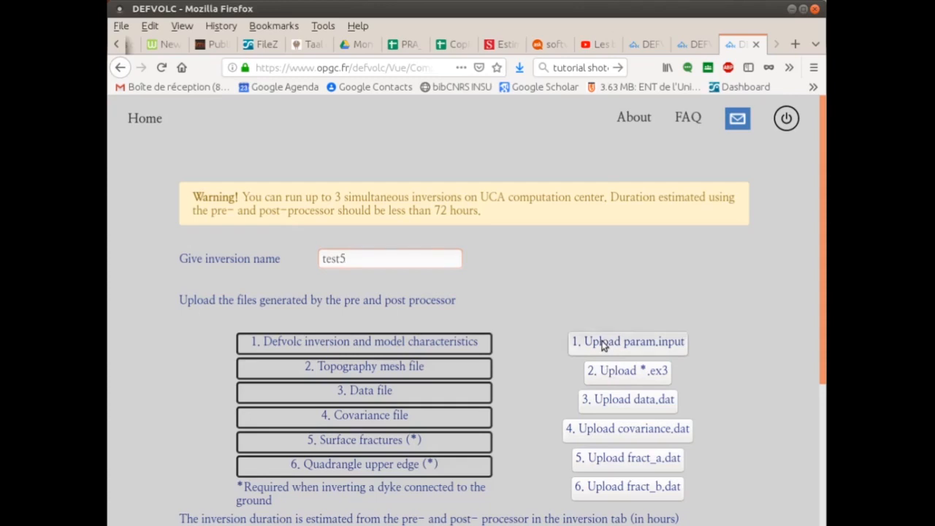
click(345, 152)
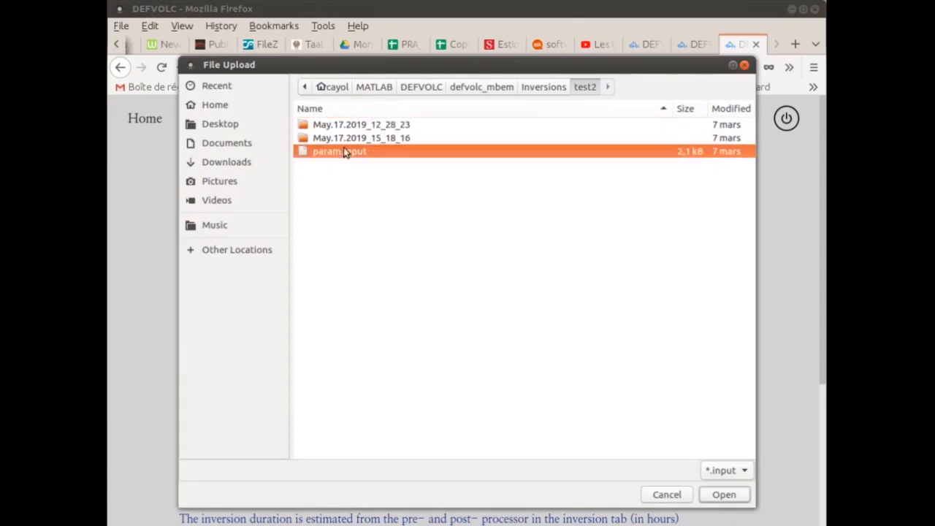
click(724, 495)
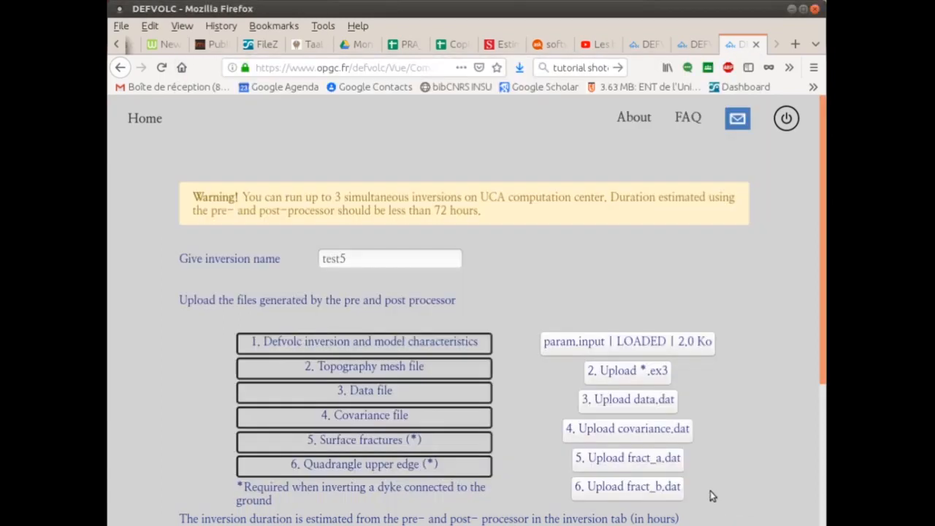
click(618, 373)
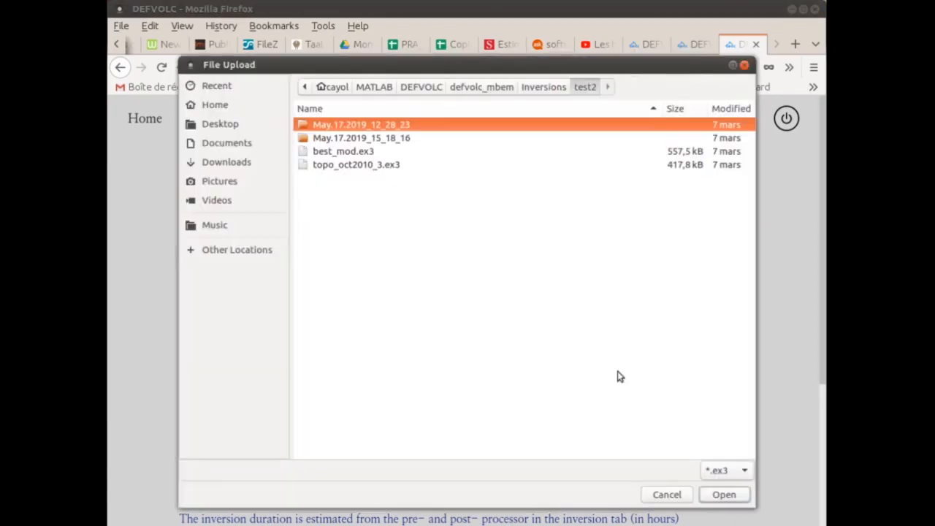
click(369, 167)
click(730, 495)
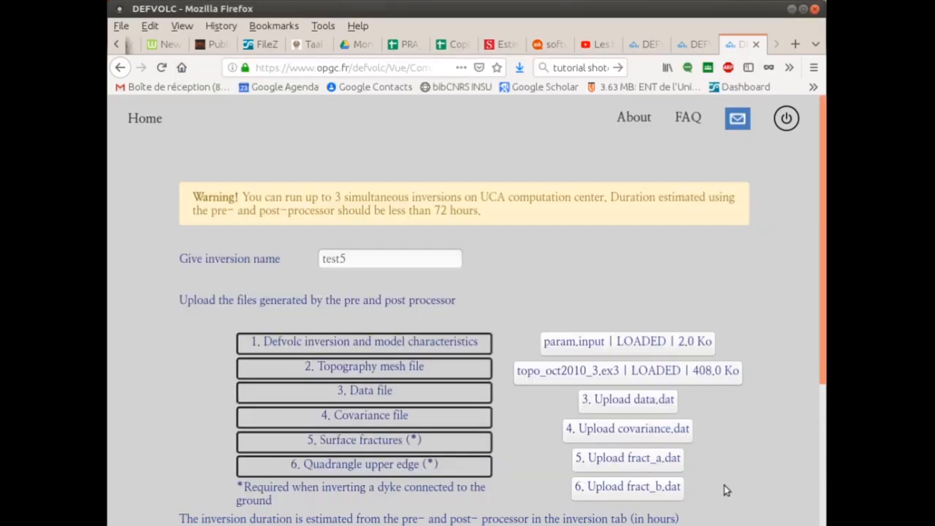
click(636, 400)
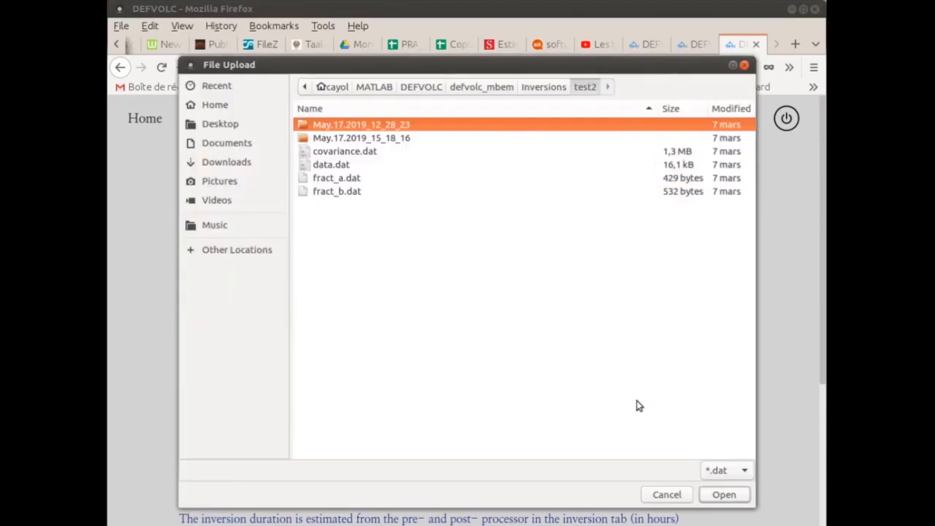
click(344, 168)
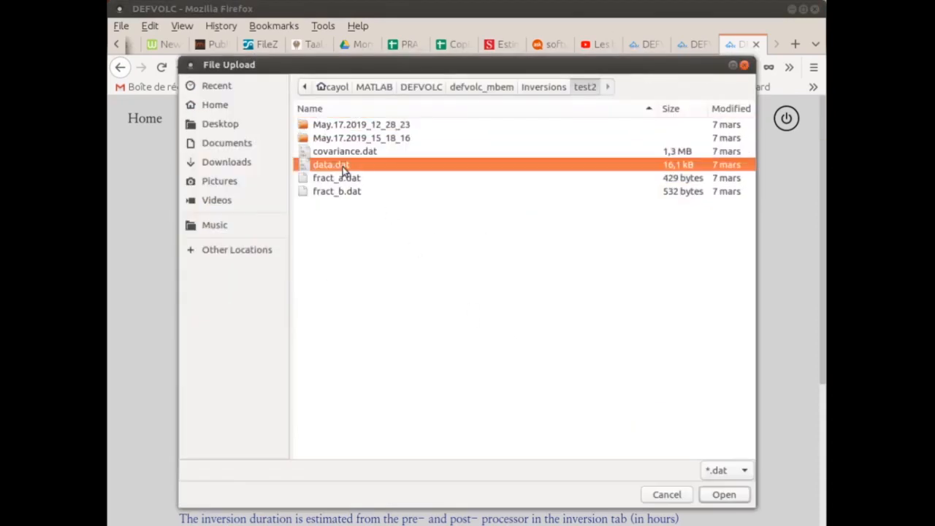
click(734, 495)
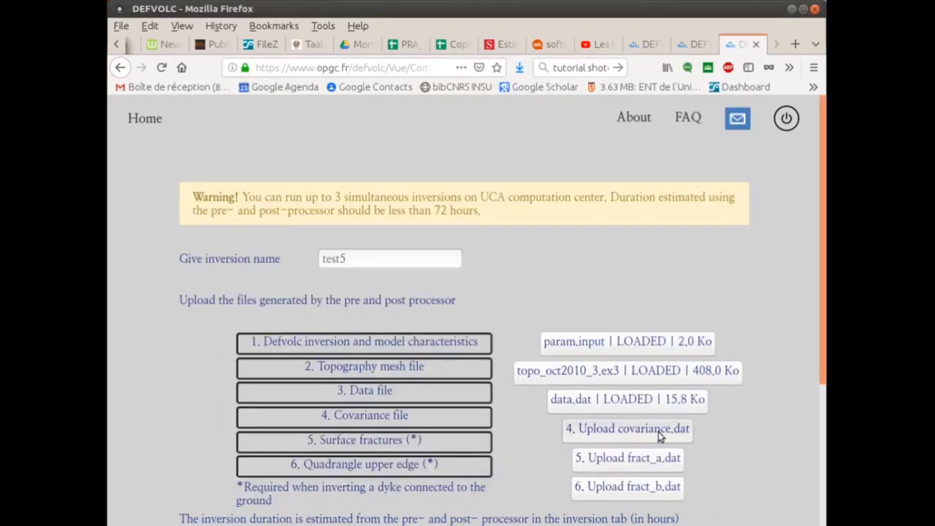
Upload covariance.dat, fract_a.dat and fract_b.dat into slots 4–6
click(628, 429)
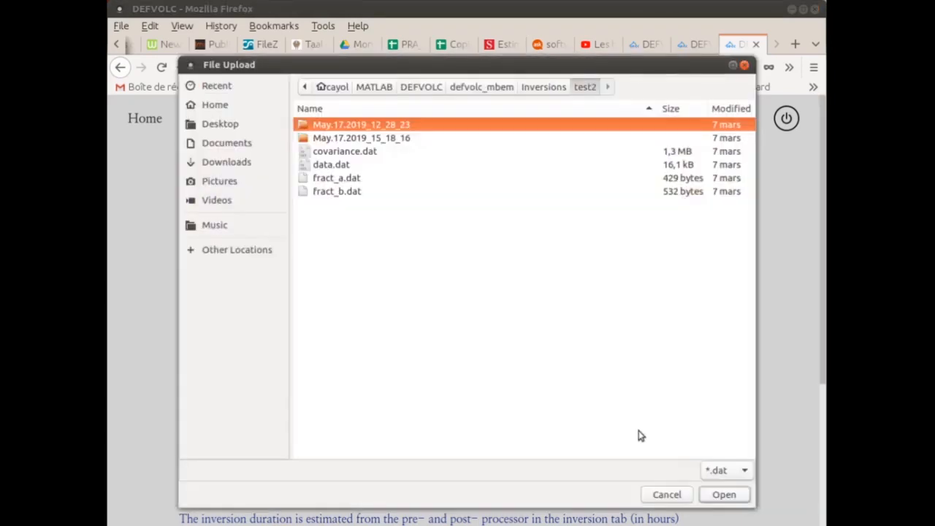
click(365, 155)
click(727, 495)
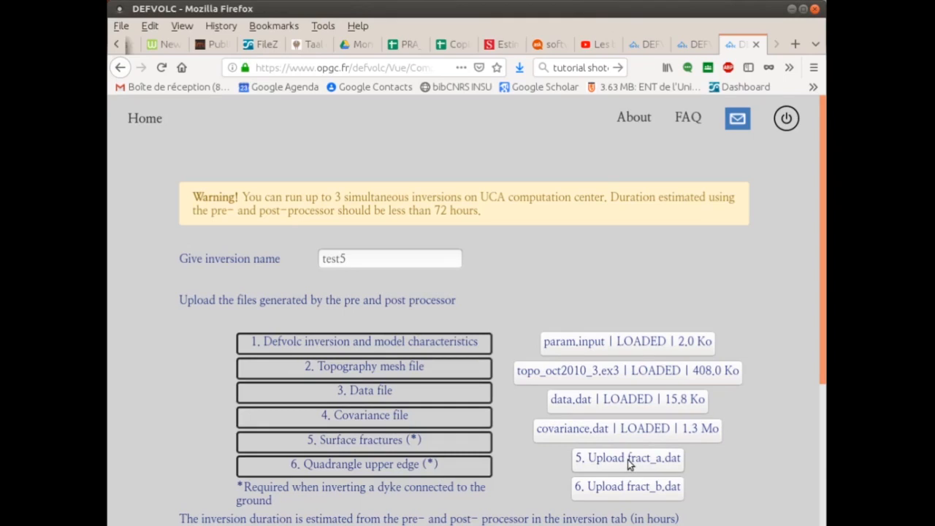
click(628, 461)
click(319, 179)
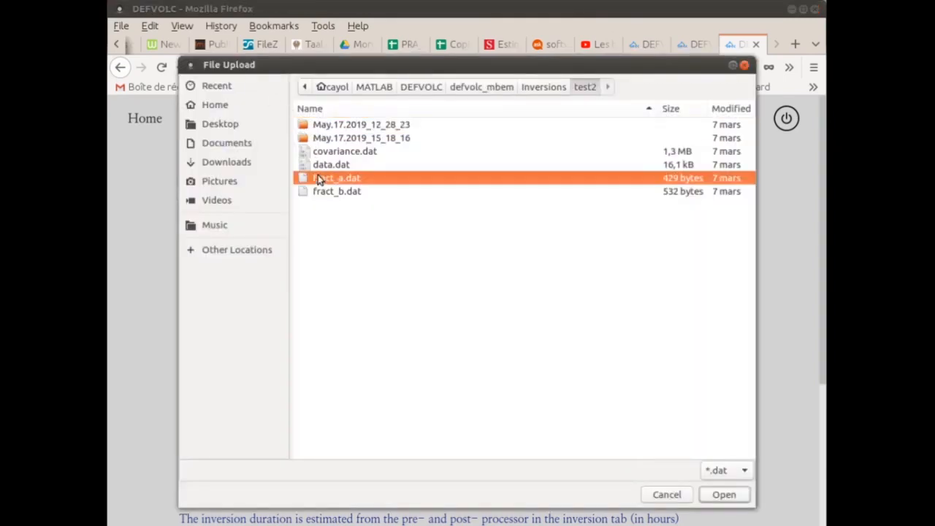
click(720, 494)
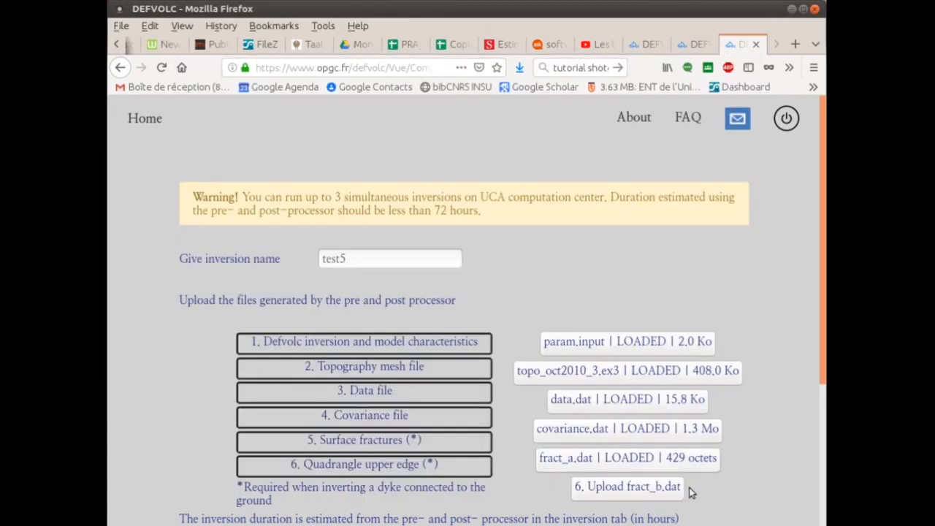
click(628, 490)
click(327, 192)
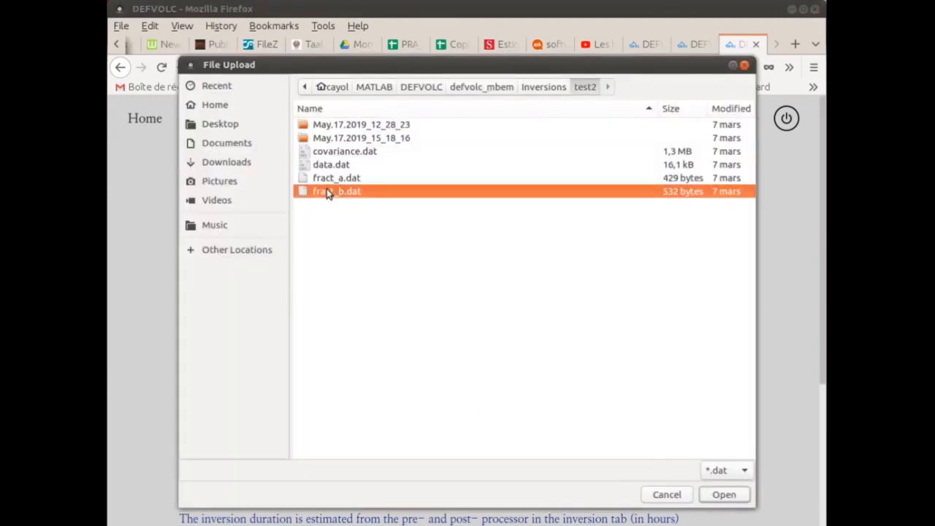
click(722, 494)
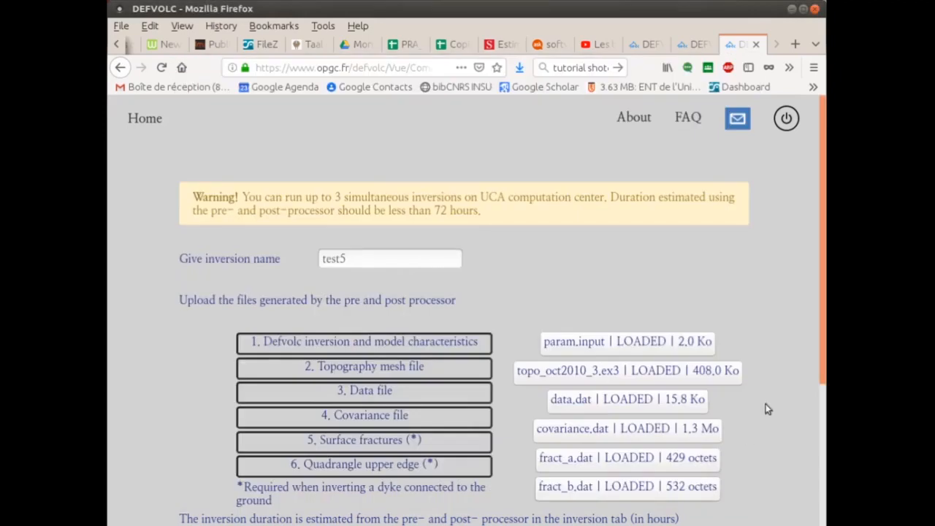
drag(821, 377, 811, 447)
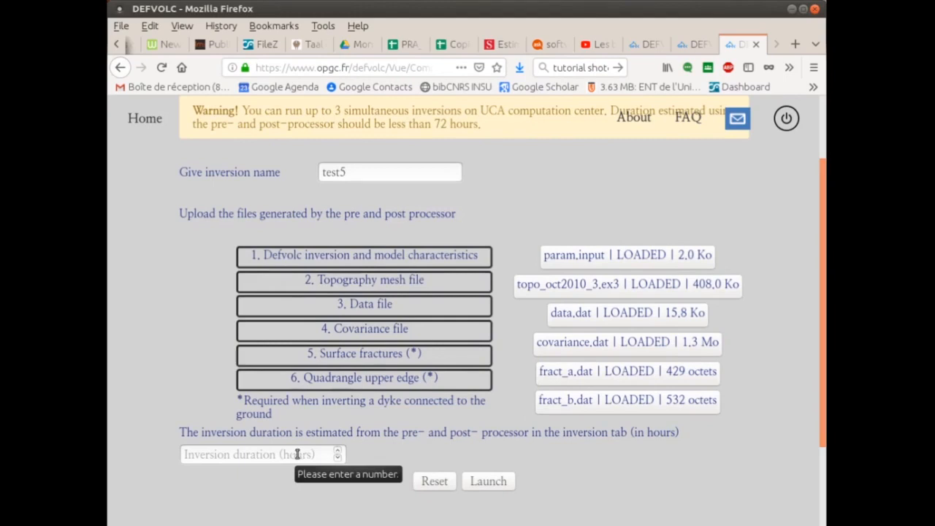
Set the estimated inversion duration to 1 hour and launch test5
click(297, 454)
text(1)
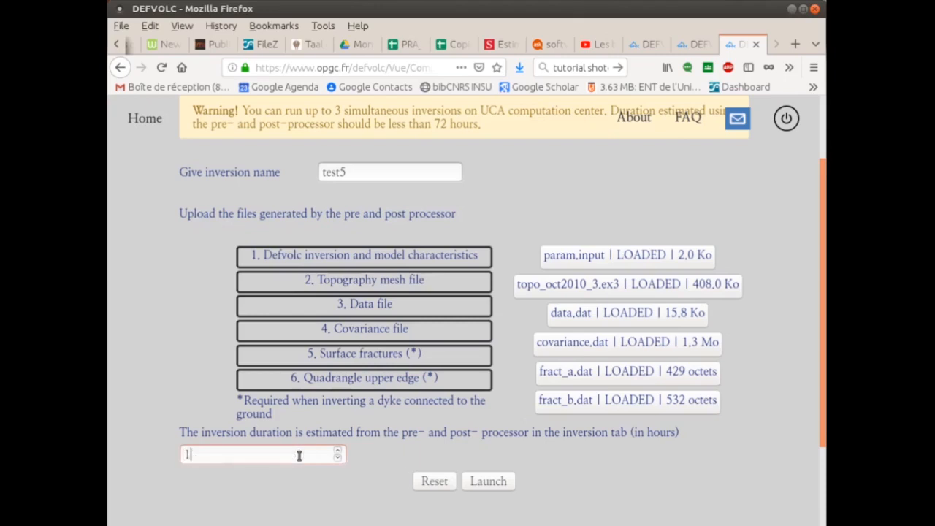
click(485, 483)
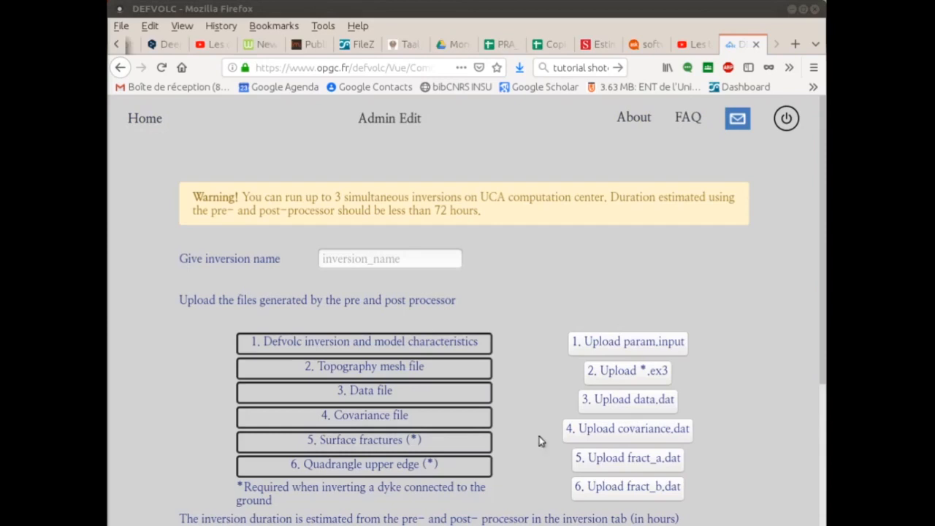
Check test2's progress from the inversions-in-progress page, then return home
click(151, 119)
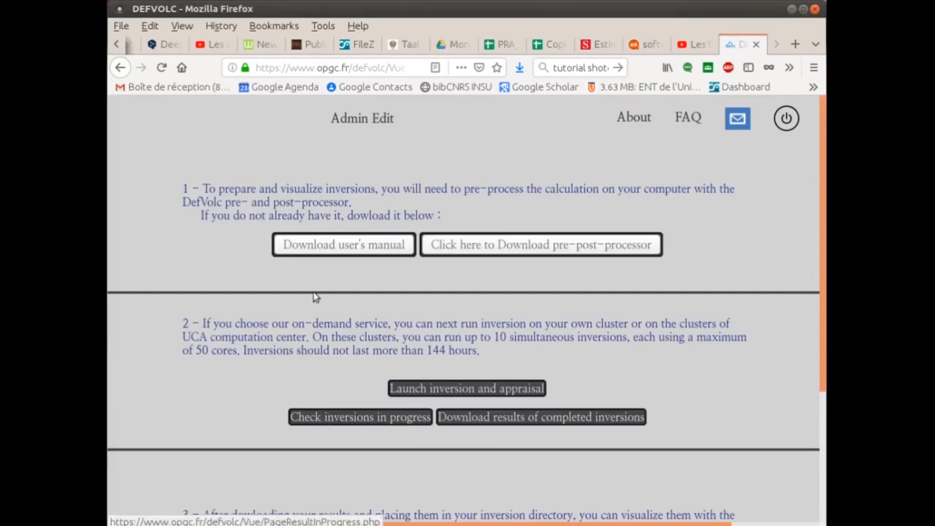
click(330, 419)
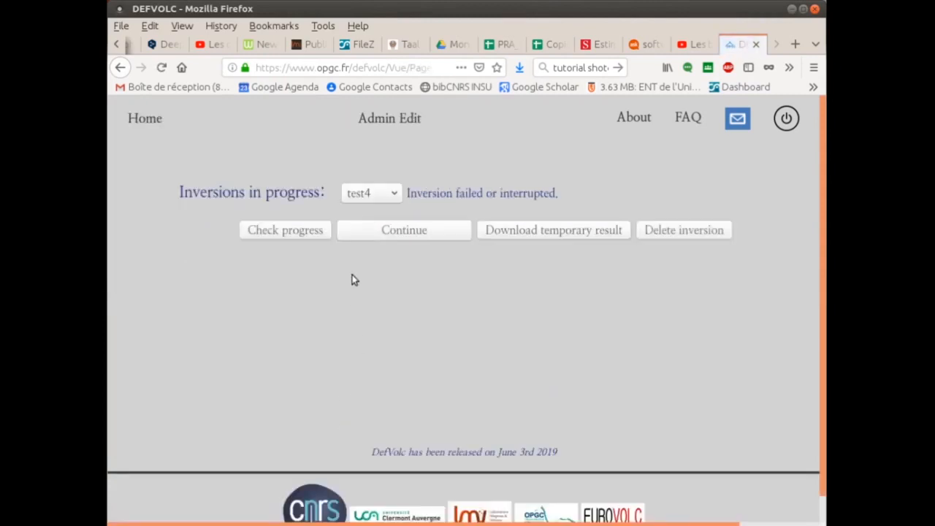
click(361, 198)
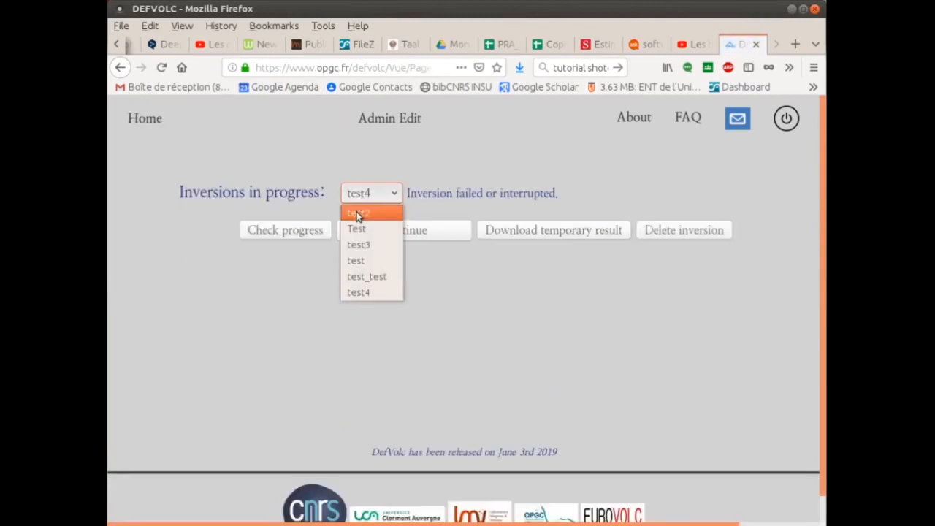
click(358, 209)
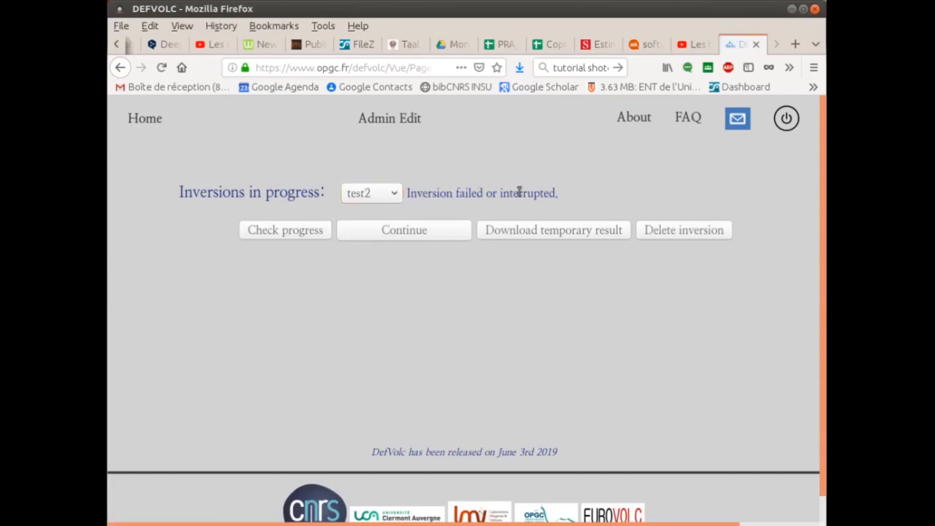
click(275, 234)
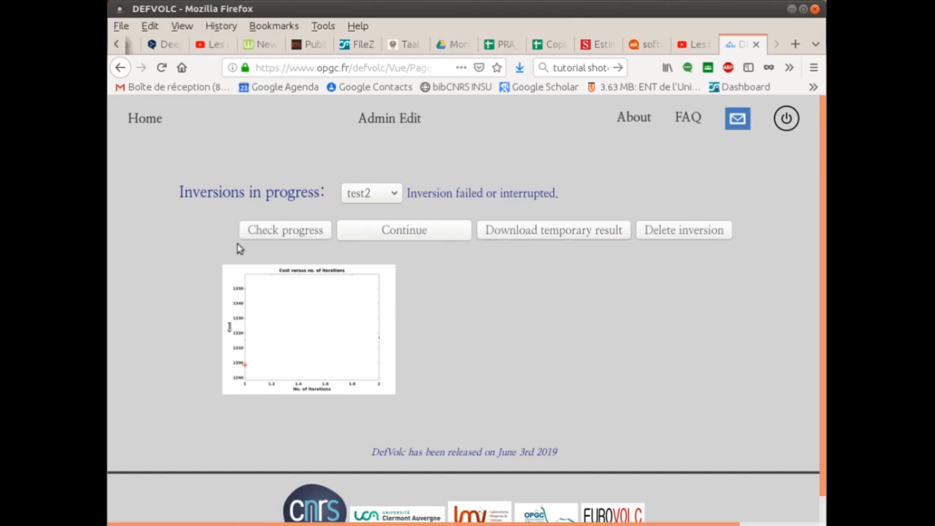
click(154, 124)
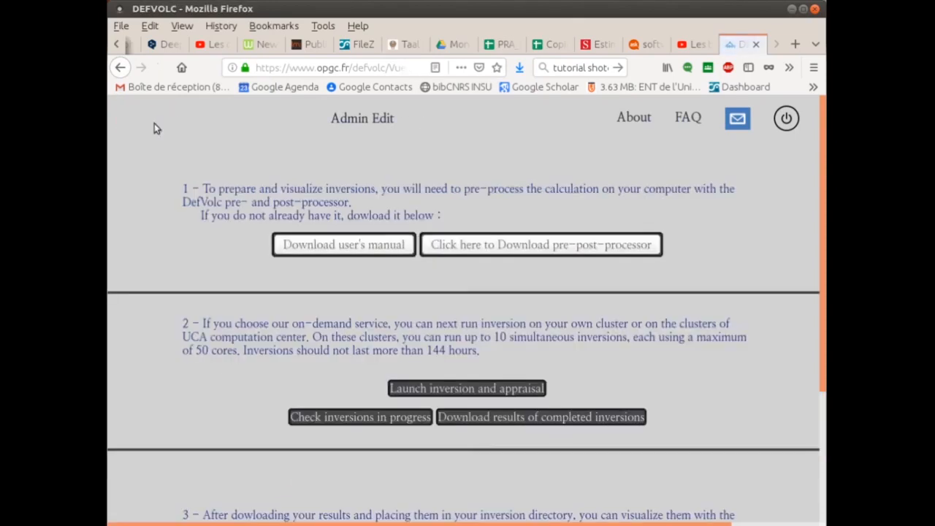
Show Taal_dyke's cost versus iterations plot, start then cancel the Taal_dyke.tar download, and return home
click(496, 418)
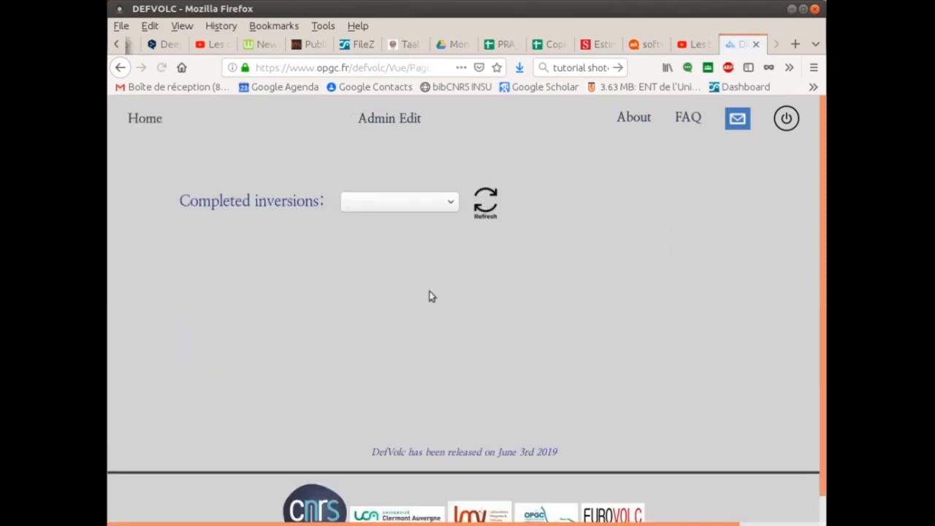
click(402, 205)
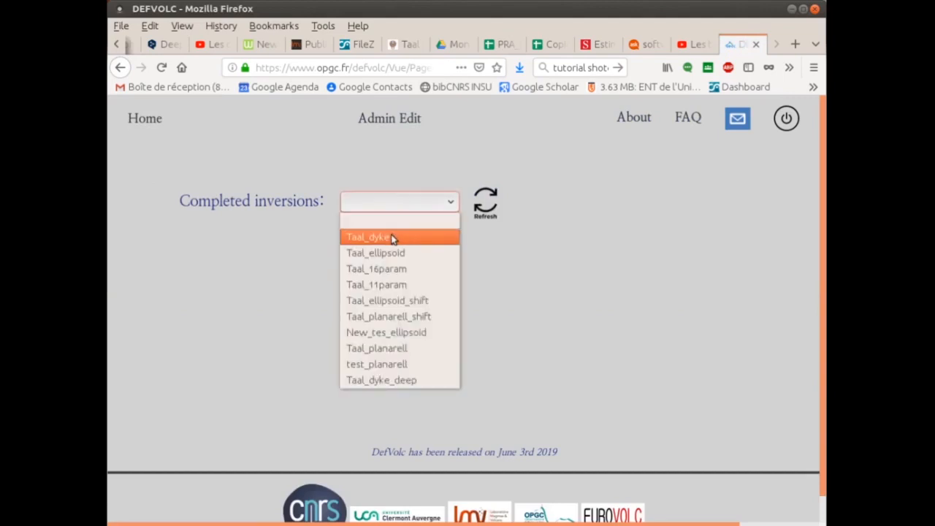
click(393, 238)
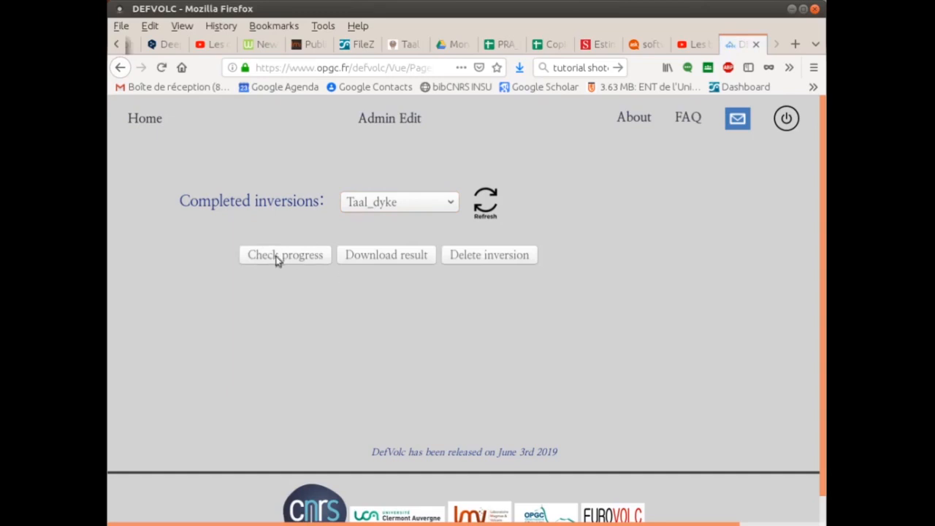
click(278, 261)
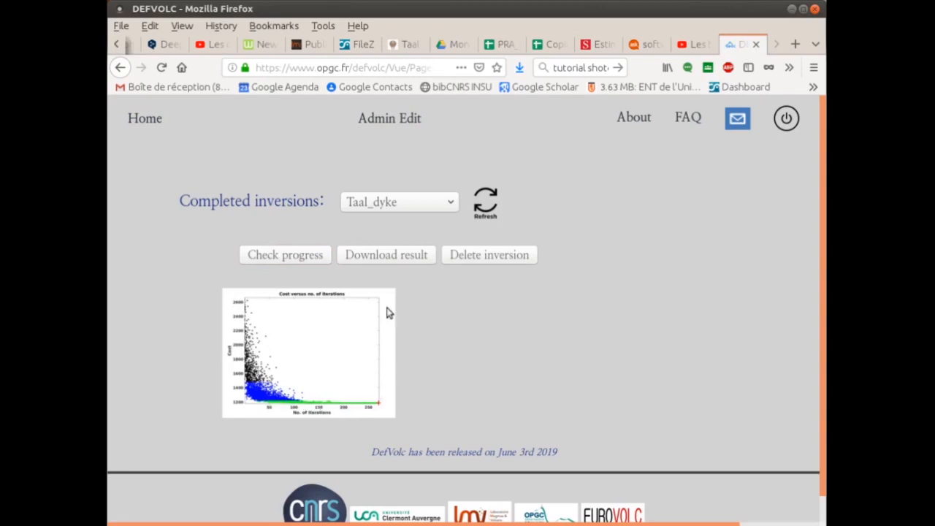
click(387, 258)
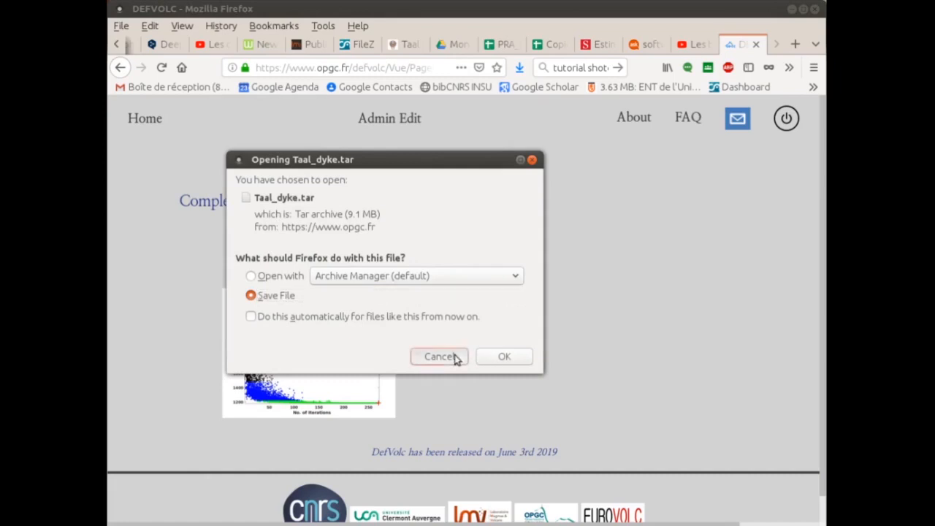
click(454, 358)
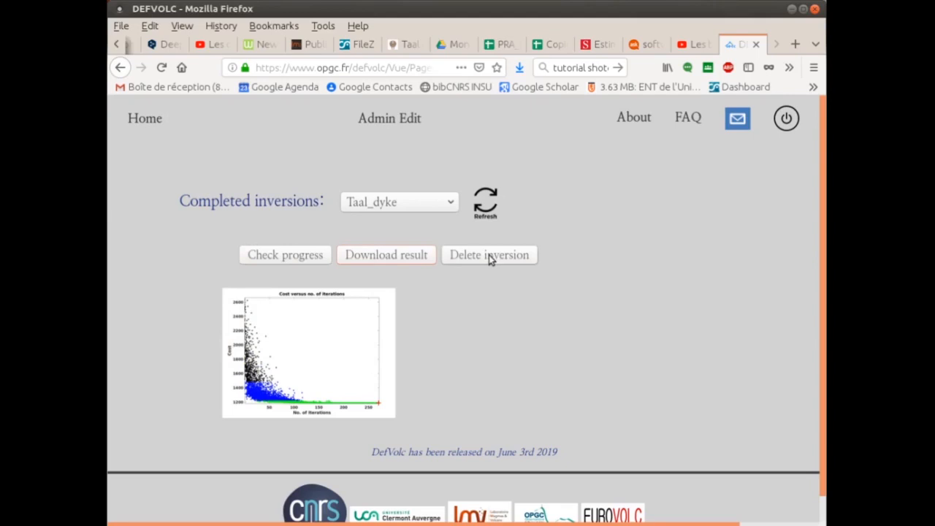
click(149, 124)
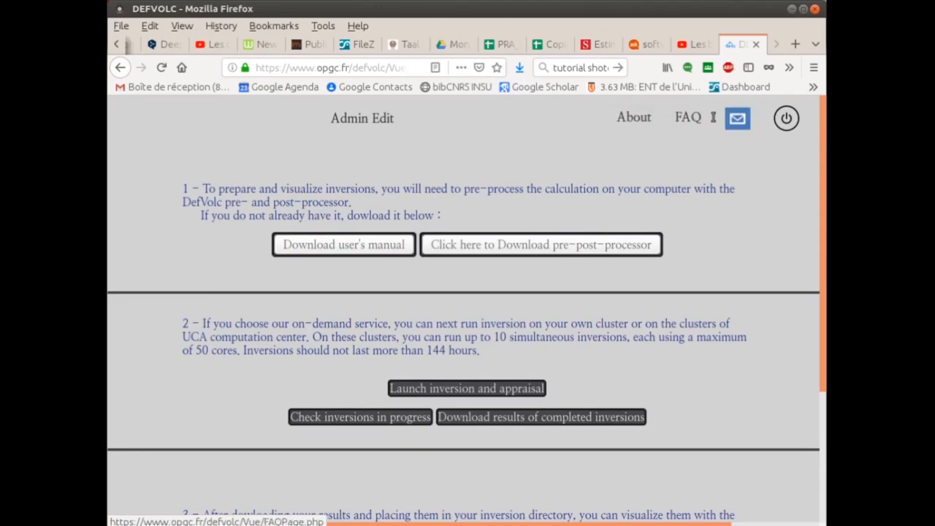
Log out of DefVolc using the power icon at the top right
click(778, 123)
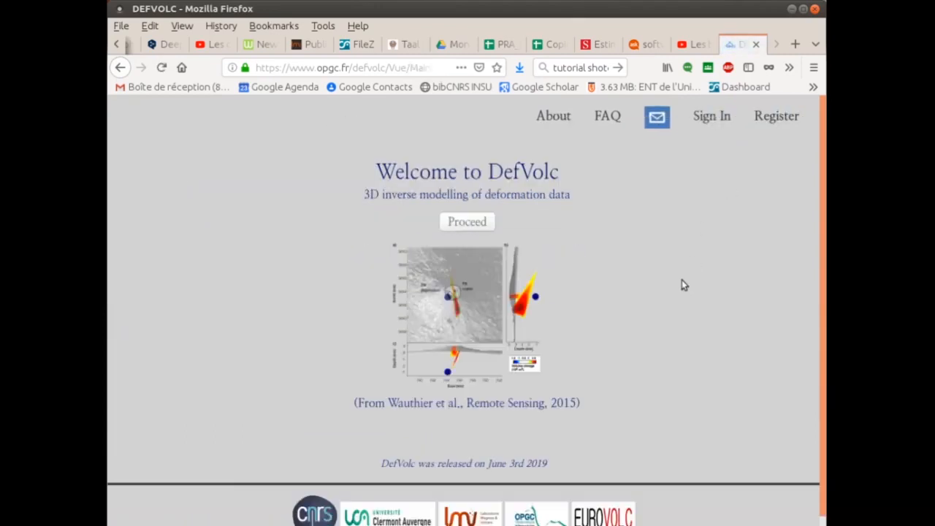